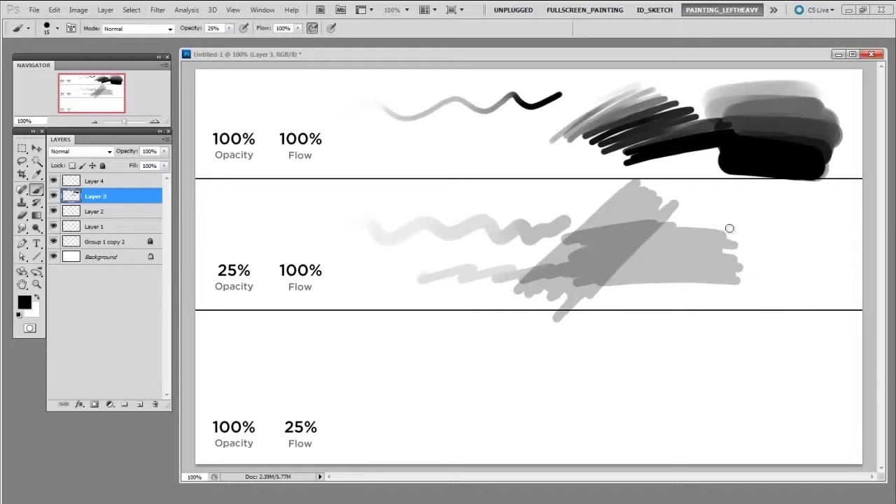
Step: Layer three overlapping 25%-opacity zig-zag strokes at the right end of the middle band
{"action": "mouse_move", "coordinate": [728, 228]}
{"action": "left_mouse_down"}
{"action": "mouse_move", "coordinate": [764, 220]}
{"action": "mouse_move", "coordinate": [825, 235]}
{"action": "mouse_move", "coordinate": [742, 281]}
{"action": "mouse_move", "coordinate": [844, 263]}
{"action": "mouse_move", "coordinate": [827, 246]}
{"action": "mouse_move", "coordinate": [722, 251]}
{"action": "mouse_move", "coordinate": [731, 298]}
{"action": "left_mouse_up"}
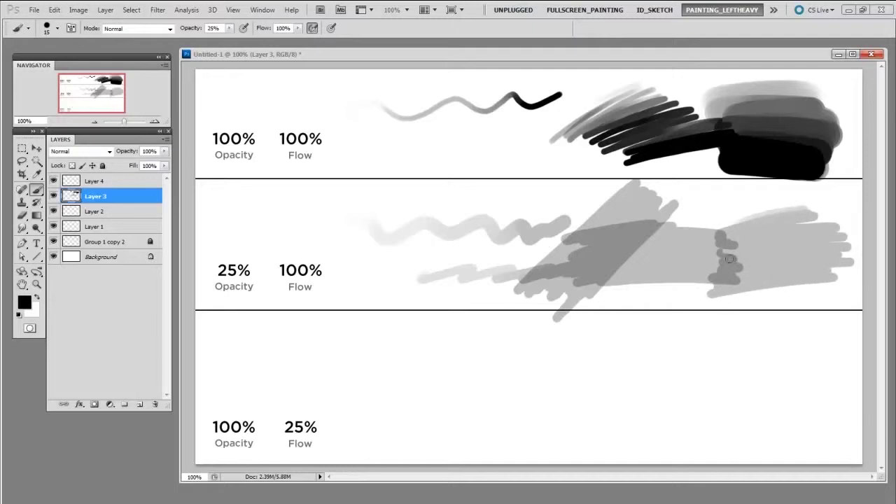
{"action": "mouse_move", "coordinate": [735, 246]}
{"action": "left_mouse_down"}
{"action": "mouse_move", "coordinate": [820, 236]}
{"action": "mouse_move", "coordinate": [830, 239]}
{"action": "mouse_move", "coordinate": [721, 269]}
{"action": "mouse_move", "coordinate": [847, 263]}
{"action": "mouse_move", "coordinate": [834, 266]}
{"action": "left_mouse_up"}
{"action": "mouse_move", "coordinate": [732, 256]}
{"action": "left_mouse_down"}
{"action": "mouse_move", "coordinate": [836, 265]}
{"action": "mouse_move", "coordinate": [724, 278]}
{"action": "mouse_move", "coordinate": [830, 288]}
{"action": "mouse_move", "coordinate": [720, 297]}
{"action": "left_mouse_up"}
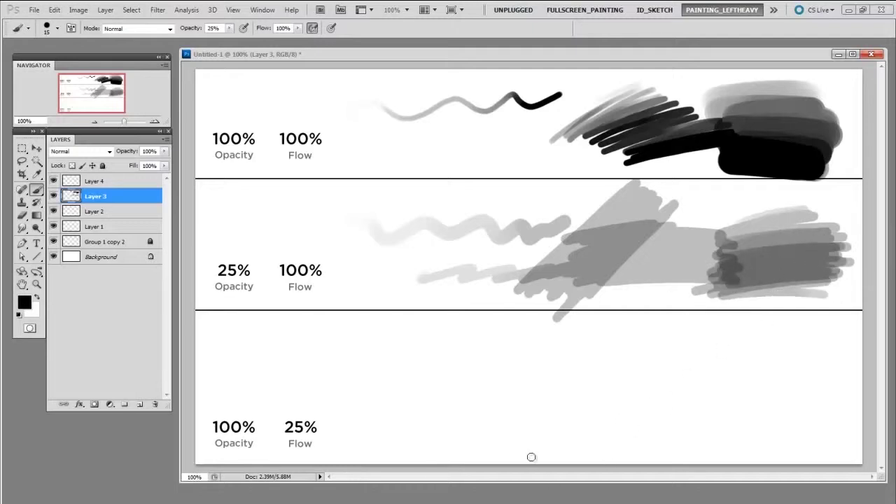
Step: Set brush opacity back to 100% and flow to about 24%
{"action": "left_click", "coordinate": [229, 28]}
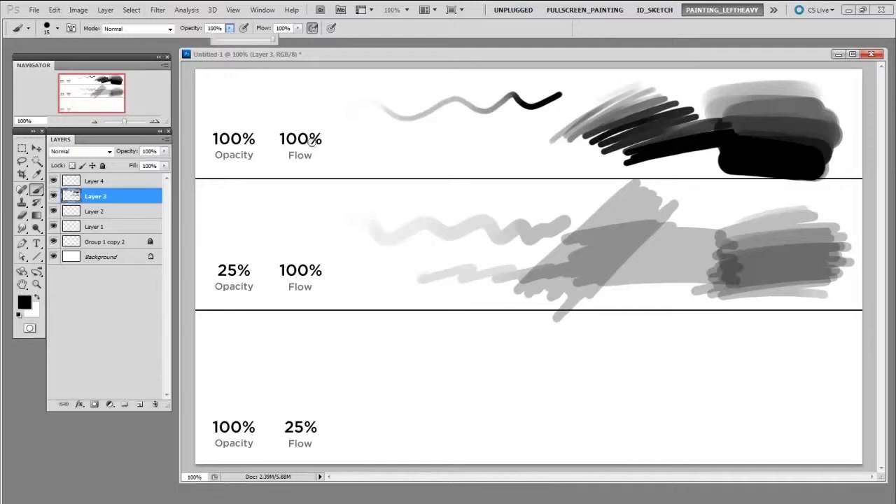
{"action": "left_click", "coordinate": [298, 28]}
{"action": "left_click_drag", "start_coordinate": [299, 40], "coordinate": [253, 45]}
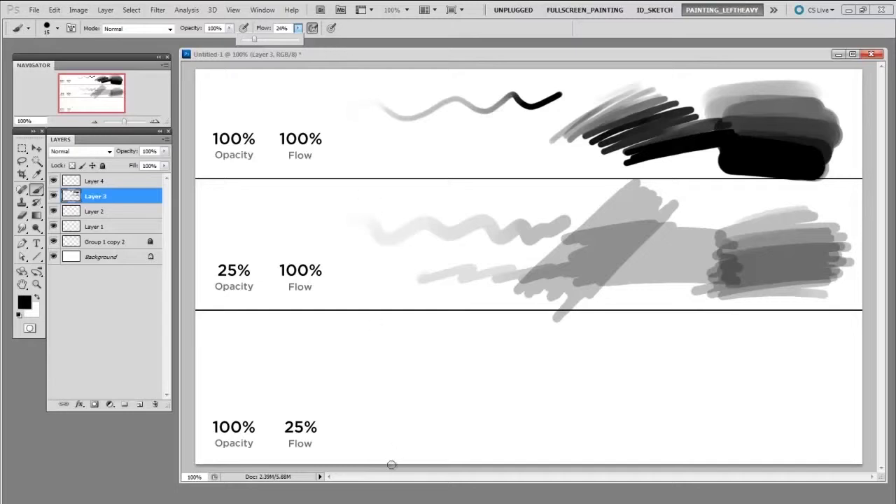
{"action": "left_click", "coordinate": [397, 445]}
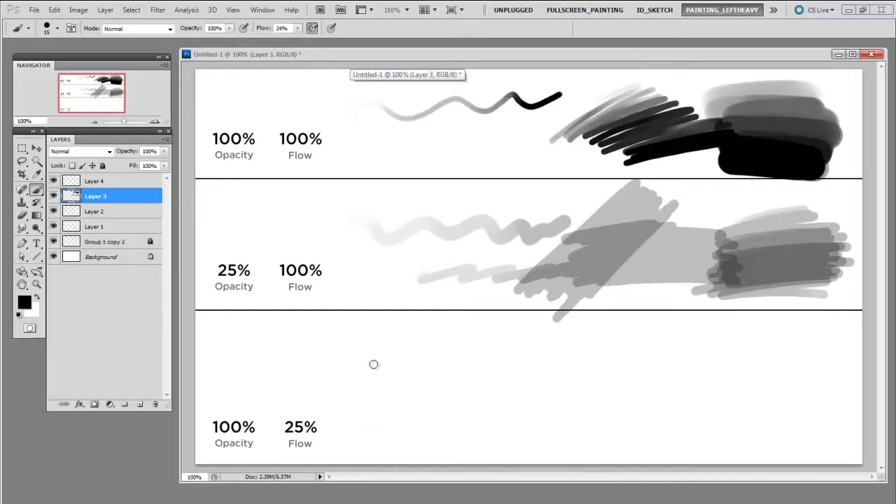
Step: Paint a wavy line and a built-up scribble patch in the bottom 25%-flow band
{"action": "left_click_drag", "start_coordinate": [332, 366], "coordinate": [543, 348]}
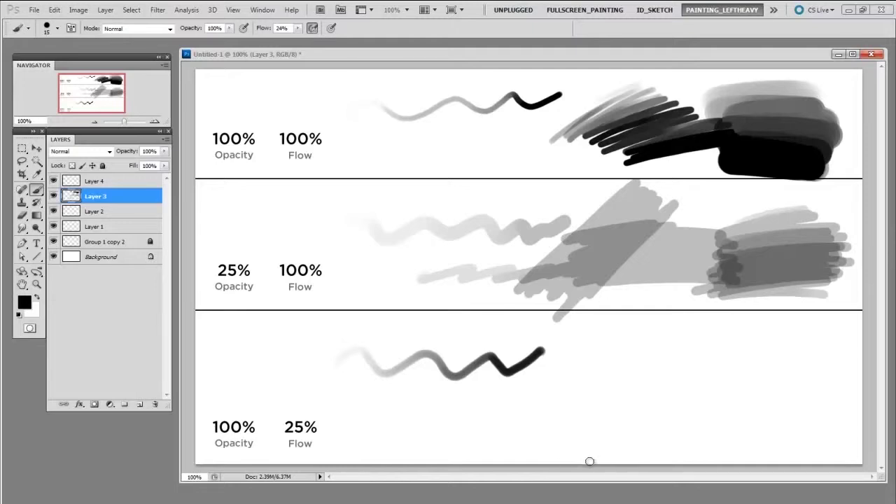
{"action": "mouse_move", "coordinate": [567, 373]}
{"action": "left_mouse_down"}
{"action": "mouse_move", "coordinate": [616, 355]}
{"action": "mouse_move", "coordinate": [609, 344]}
{"action": "mouse_move", "coordinate": [605, 371]}
{"action": "mouse_move", "coordinate": [567, 395]}
{"action": "mouse_move", "coordinate": [658, 381]}
{"action": "mouse_move", "coordinate": [573, 412]}
{"action": "mouse_move", "coordinate": [687, 387]}
{"action": "mouse_move", "coordinate": [587, 427]}
{"action": "mouse_move", "coordinate": [699, 403]}
{"action": "mouse_move", "coordinate": [583, 394]}
{"action": "mouse_move", "coordinate": [687, 370]}
{"action": "mouse_move", "coordinate": [598, 419]}
{"action": "mouse_move", "coordinate": [708, 403]}
{"action": "mouse_move", "coordinate": [596, 418]}
{"action": "left_mouse_up"}
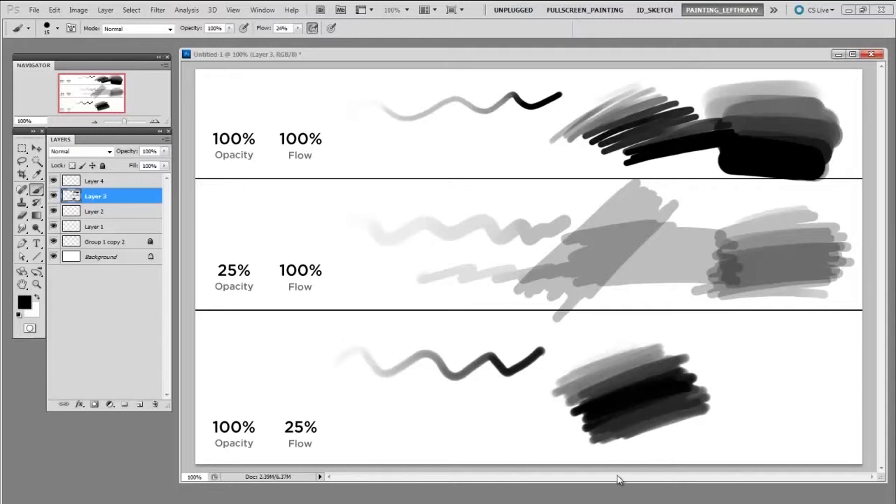
{"action": "key", "text": "bracketright"}
{"action": "key", "text": "bracketright"}
{"action": "key", "text": "bracketright"}
Step: Add a soft wavy stroke and a large soft blob at the bottom right
{"action": "mouse_move", "coordinate": [366, 394]}
{"action": "left_mouse_down"}
{"action": "mouse_move", "coordinate": [404, 418]}
{"action": "mouse_move", "coordinate": [474, 420]}
{"action": "mouse_move", "coordinate": [609, 456]}
{"action": "left_mouse_up"}
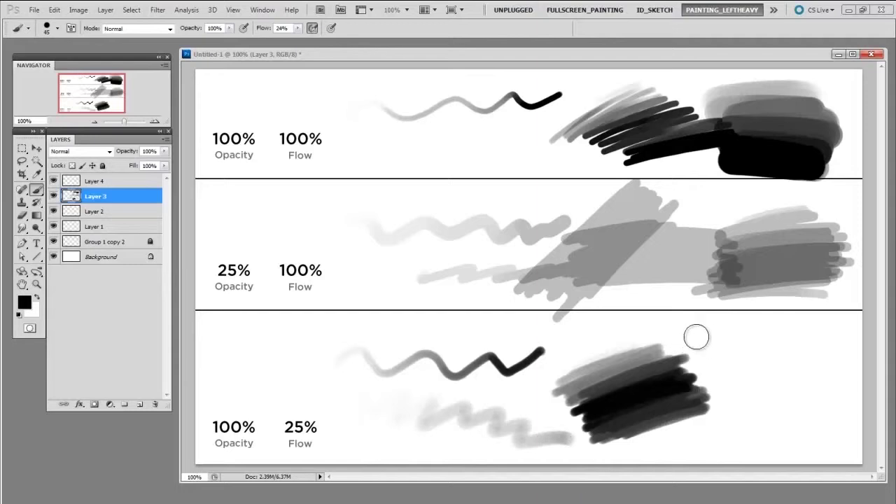
{"action": "key", "text": "bracketright"}
{"action": "key", "text": "bracketright"}
{"action": "key", "text": "bracketright"}
{"action": "left_click_drag", "start_coordinate": [777, 353], "coordinate": [811, 402]}
{"action": "mouse_move", "coordinate": [694, 340]}
{"action": "left_mouse_down"}
{"action": "mouse_move", "coordinate": [833, 392]}
{"action": "mouse_move", "coordinate": [765, 366]}
{"action": "mouse_move", "coordinate": [756, 396]}
{"action": "mouse_move", "coordinate": [740, 406]}
{"action": "mouse_move", "coordinate": [672, 371]}
{"action": "mouse_move", "coordinate": [803, 379]}
{"action": "mouse_move", "coordinate": [776, 373]}
{"action": "mouse_move", "coordinate": [744, 388]}
{"action": "mouse_move", "coordinate": [796, 396]}
{"action": "mouse_move", "coordinate": [770, 440]}
{"action": "left_mouse_up"}
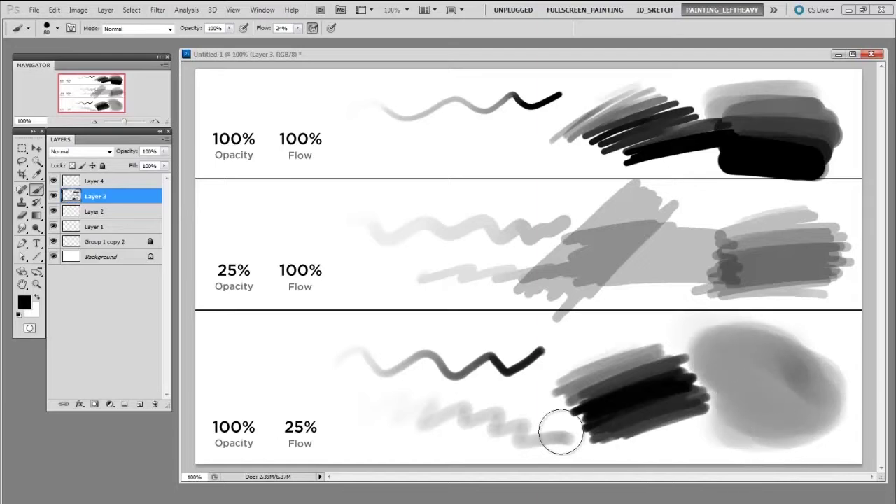
{"action": "key", "text": "bracketleft"}
{"action": "key", "text": "bracketleft"}
{"action": "key", "text": "bracketleft"}
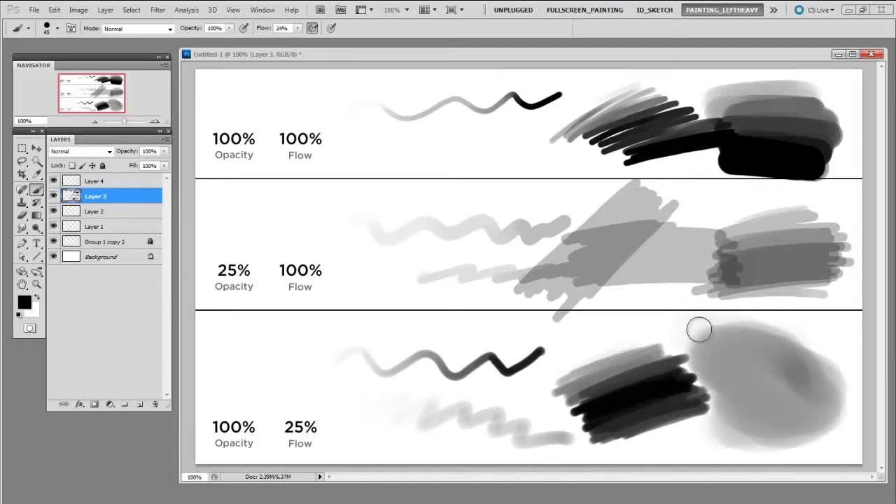
{"action": "mouse_move", "coordinate": [733, 336]}
{"action": "left_mouse_down"}
{"action": "mouse_move", "coordinate": [794, 381]}
{"action": "mouse_move", "coordinate": [763, 438]}
{"action": "mouse_move", "coordinate": [819, 388]}
{"action": "mouse_move", "coordinate": [805, 329]}
{"action": "left_mouse_up"}
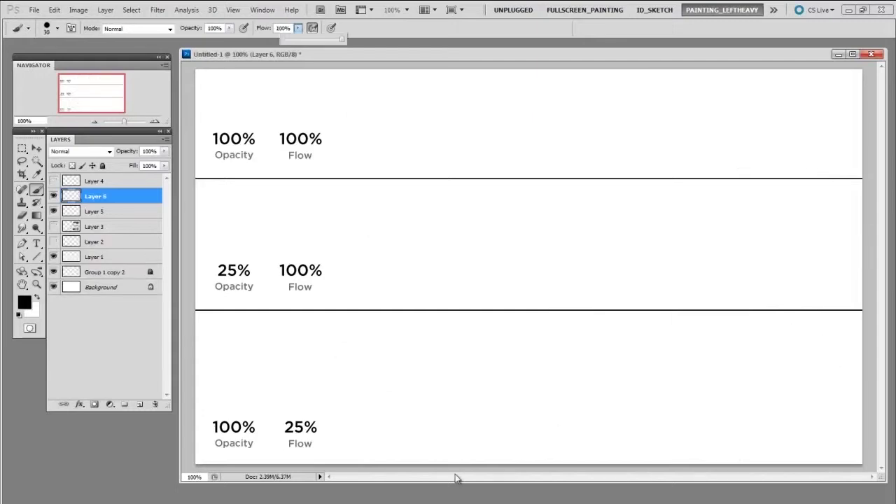
Step: With 100% flow and a size-15 brush, paint a wavy stroke and dense scribble in the top band
{"action": "left_click", "coordinate": [413, 54]}
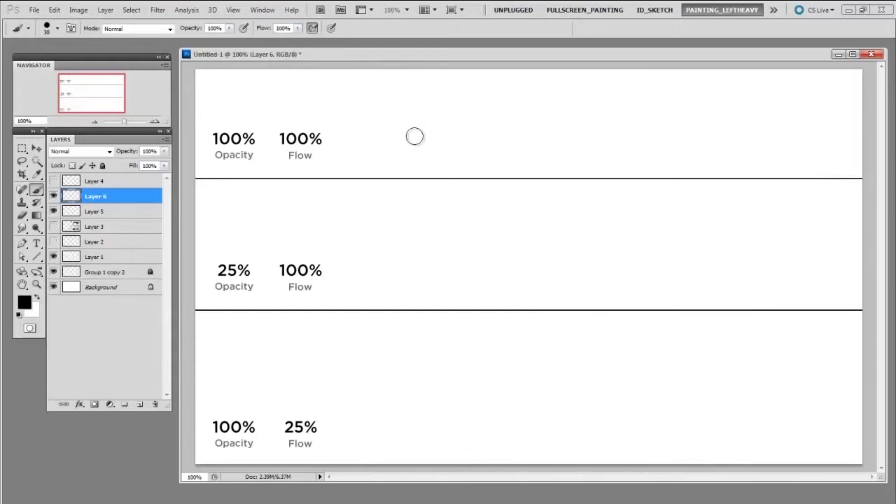
{"action": "key", "text": "bracketleft"}
{"action": "key", "text": "bracketleft"}
{"action": "key", "text": "bracketleft"}
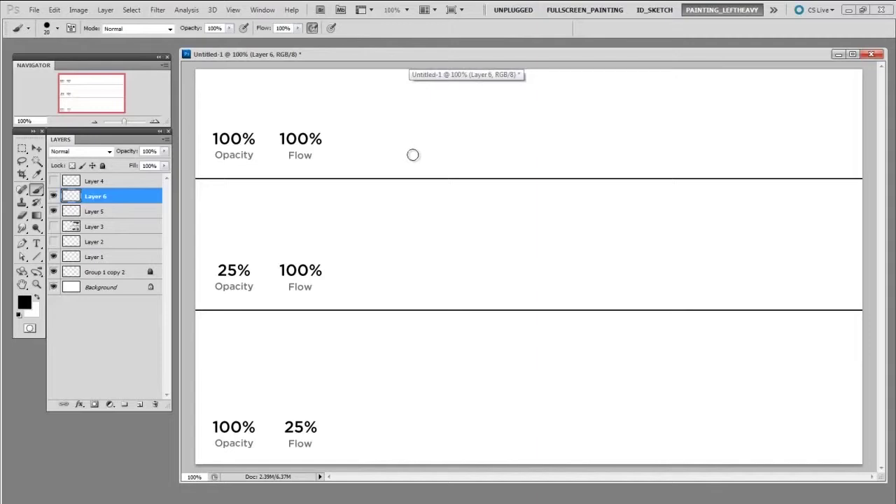
{"action": "left_click_drag", "start_coordinate": [360, 129], "coordinate": [584, 108]}
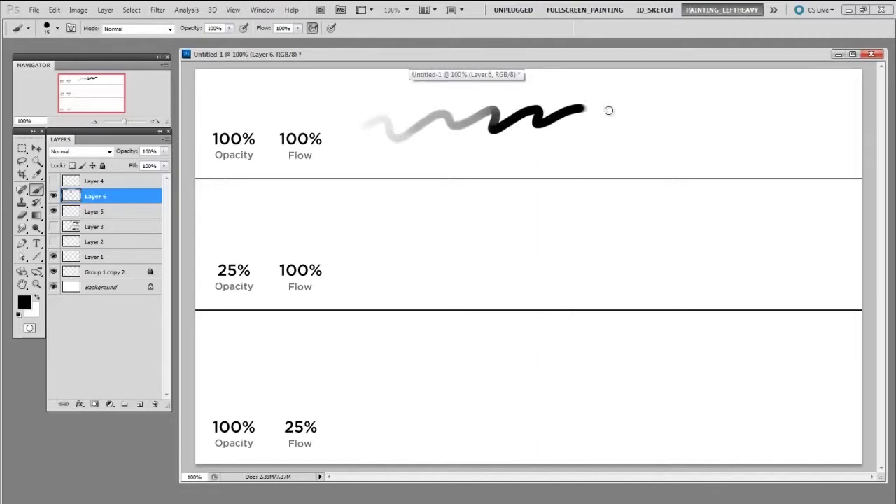
{"action": "mouse_move", "coordinate": [608, 110]}
{"action": "left_mouse_down"}
{"action": "mouse_move", "coordinate": [680, 88]}
{"action": "mouse_move", "coordinate": [690, 96]}
{"action": "mouse_move", "coordinate": [669, 120]}
{"action": "mouse_move", "coordinate": [717, 119]}
{"action": "mouse_move", "coordinate": [748, 144]}
{"action": "mouse_move", "coordinate": [637, 150]}
{"action": "mouse_move", "coordinate": [738, 112]}
{"action": "mouse_move", "coordinate": [763, 140]}
{"action": "left_mouse_up"}
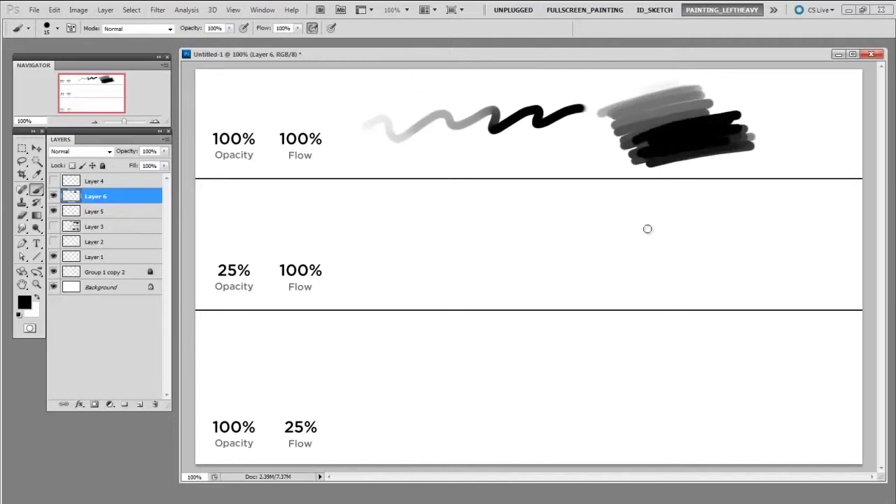
{"action": "left_click", "coordinate": [229, 28]}
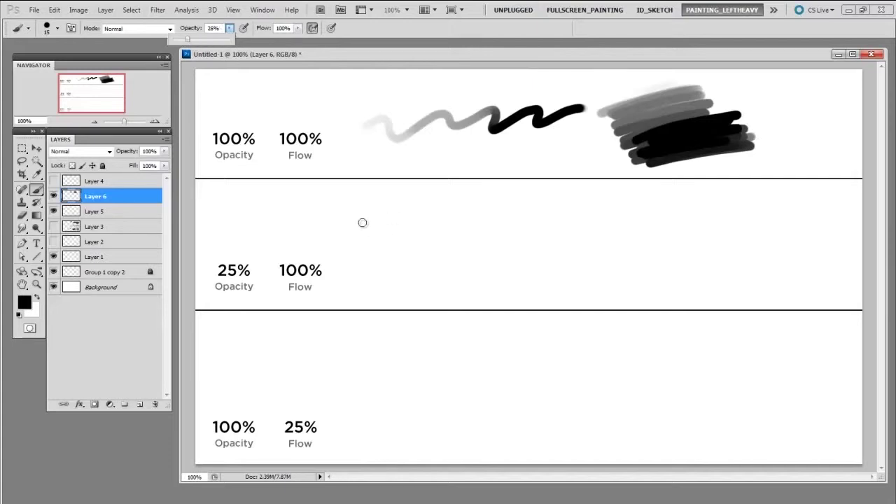
Step: Paint light grey scribbles and crossing diagonal strokes in the middle 25%-opacity band
{"action": "mouse_move", "coordinate": [361, 222]}
{"action": "left_mouse_down"}
{"action": "mouse_move", "coordinate": [457, 205]}
{"action": "mouse_move", "coordinate": [474, 227]}
{"action": "mouse_move", "coordinate": [396, 262]}
{"action": "mouse_move", "coordinate": [406, 242]}
{"action": "mouse_move", "coordinate": [466, 226]}
{"action": "mouse_move", "coordinate": [527, 223]}
{"action": "mouse_move", "coordinate": [546, 246]}
{"action": "mouse_move", "coordinate": [482, 235]}
{"action": "left_mouse_up"}
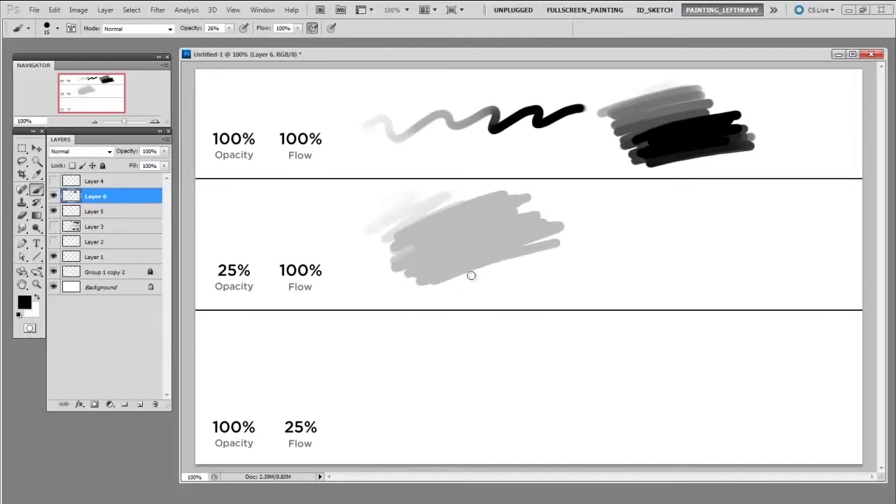
{"action": "left_click_drag", "start_coordinate": [447, 297], "coordinate": [563, 194]}
{"action": "mouse_move", "coordinate": [521, 216]}
{"action": "left_mouse_down"}
{"action": "mouse_move", "coordinate": [560, 194]}
{"action": "mouse_move", "coordinate": [489, 251]}
{"action": "mouse_move", "coordinate": [564, 200]}
{"action": "mouse_move", "coordinate": [464, 290]}
{"action": "mouse_move", "coordinate": [562, 226]}
{"action": "mouse_move", "coordinate": [523, 269]}
{"action": "left_mouse_up"}
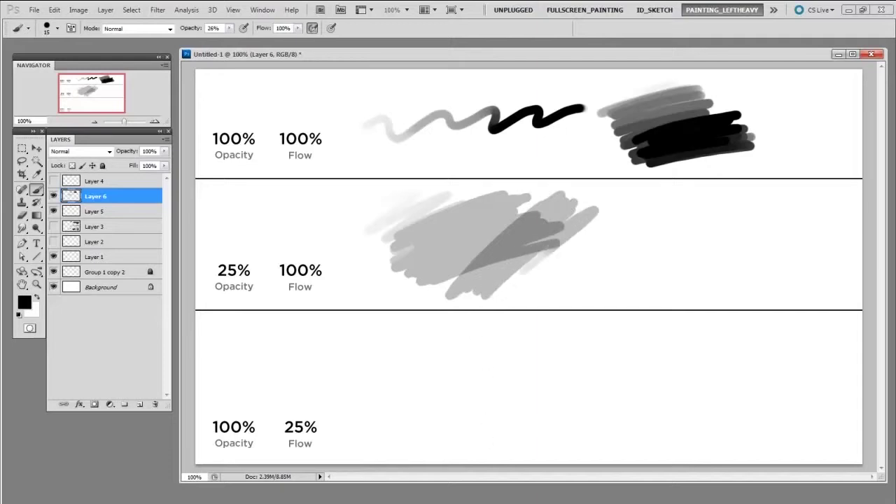
{"action": "left_click", "coordinate": [229, 28]}
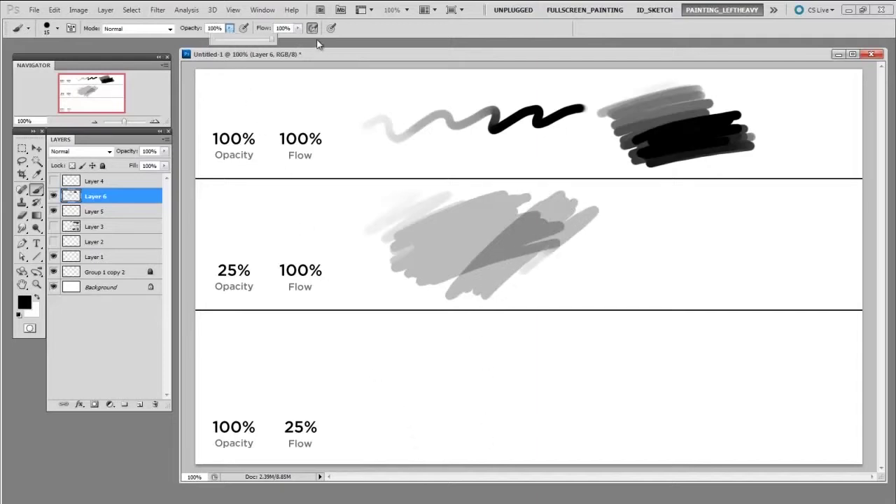
Step: Set flow to about 22% and paint a fading zigzag in the bottom band
{"action": "left_click", "coordinate": [297, 28]}
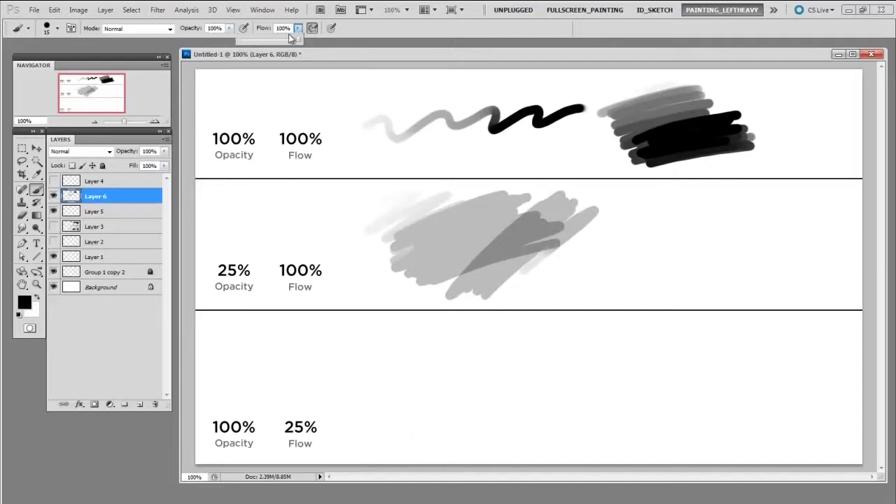
{"action": "left_click", "coordinate": [348, 369]}
{"action": "left_click_drag", "start_coordinate": [365, 378], "coordinate": [564, 361]}
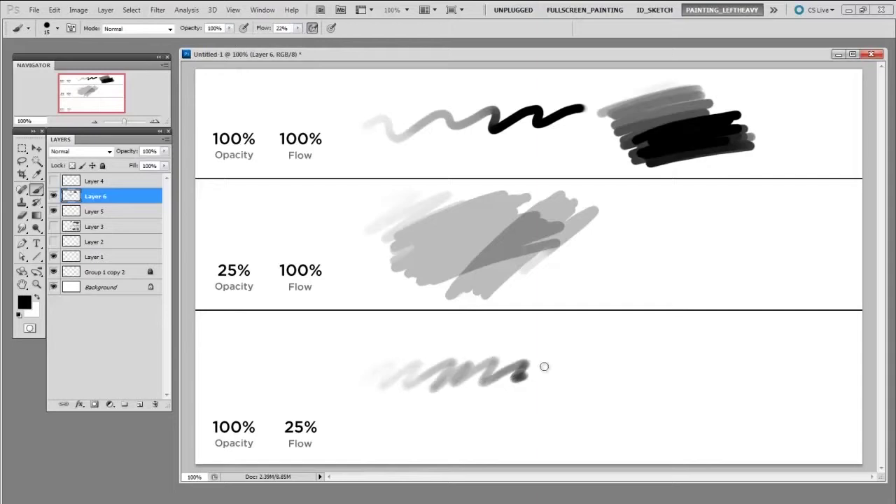
Step: With a larger brush, paint a long soft grey wave and build a solid black bottom-right blob
{"action": "key", "text": "bracketright"}
{"action": "key", "text": "bracketright"}
{"action": "key", "text": "bracketright"}
{"action": "key", "text": "bracketright"}
{"action": "key", "text": "bracketright"}
{"action": "left_click_drag", "start_coordinate": [372, 435], "coordinate": [749, 399]}
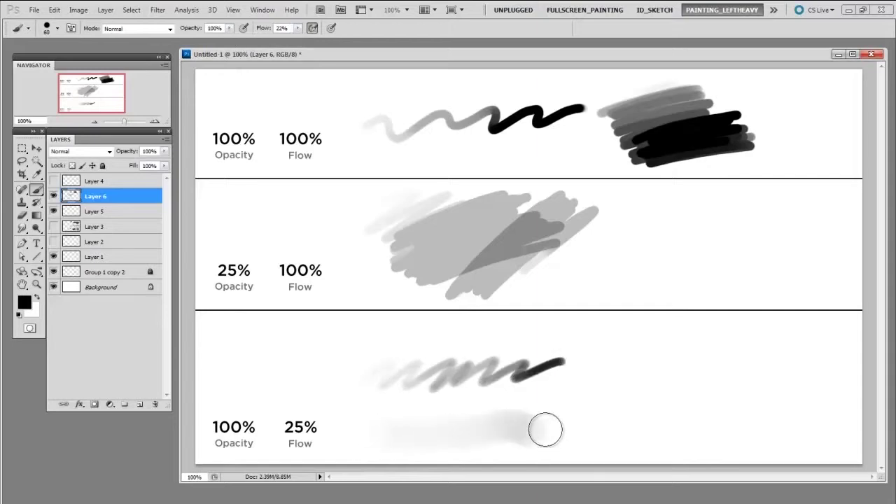
{"action": "mouse_move", "coordinate": [630, 350]}
{"action": "left_mouse_down"}
{"action": "mouse_move", "coordinate": [790, 381]}
{"action": "mouse_move", "coordinate": [718, 404]}
{"action": "mouse_move", "coordinate": [716, 371]}
{"action": "mouse_move", "coordinate": [760, 360]}
{"action": "mouse_move", "coordinate": [736, 413]}
{"action": "left_mouse_up"}
{"action": "key", "text": "bracketright"}
{"action": "key", "text": "bracketright"}
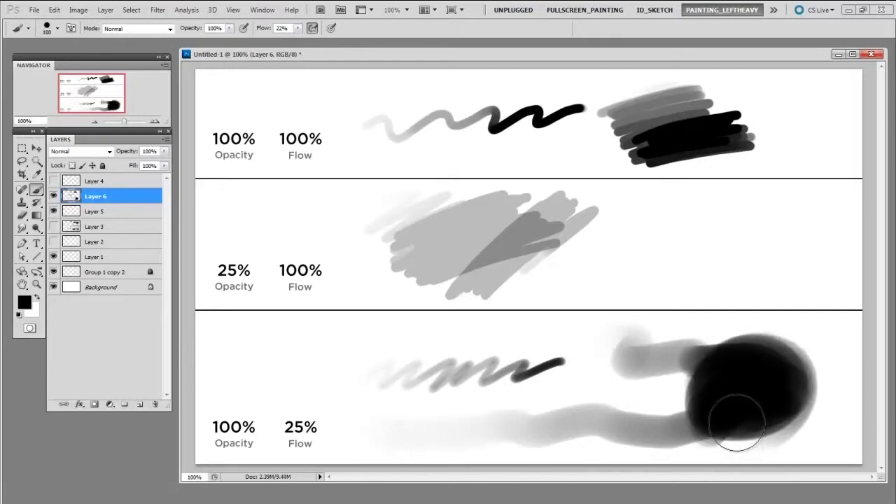
{"action": "key", "text": "bracketleft"}
{"action": "mouse_move", "coordinate": [709, 385]}
{"action": "left_mouse_down"}
{"action": "mouse_move", "coordinate": [745, 357]}
{"action": "mouse_move", "coordinate": [812, 406]}
{"action": "left_mouse_up"}
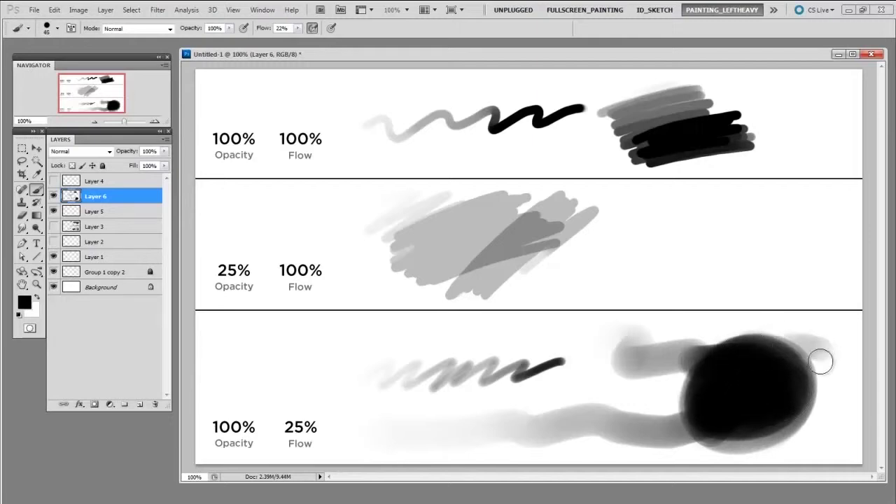
{"action": "key", "text": "bracketleft"}
{"action": "key", "text": "bracketleft"}
{"action": "key", "text": "bracketleft"}
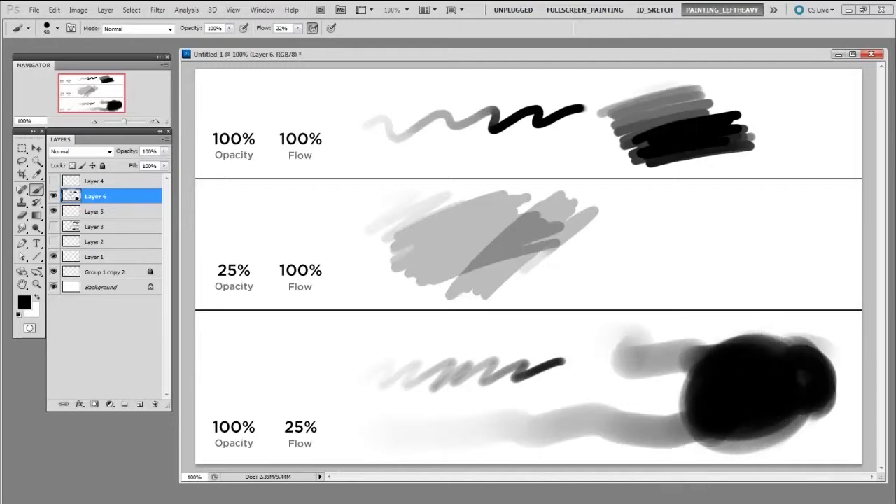